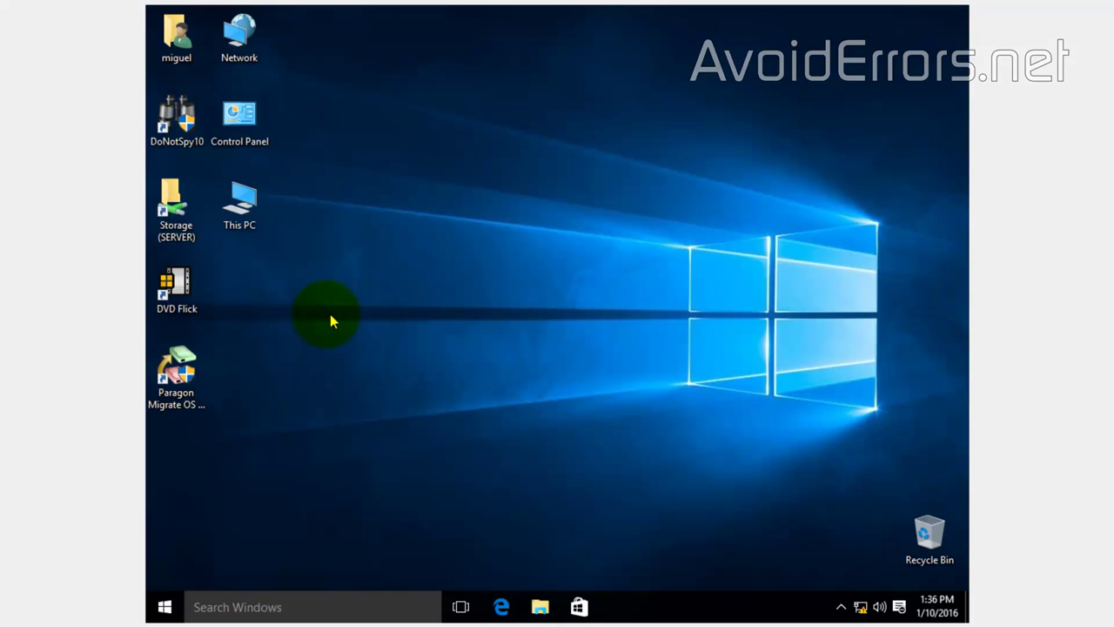
Open This PC, view the Storage (F:) drive's contents, then close the window.
double_click(240, 211)
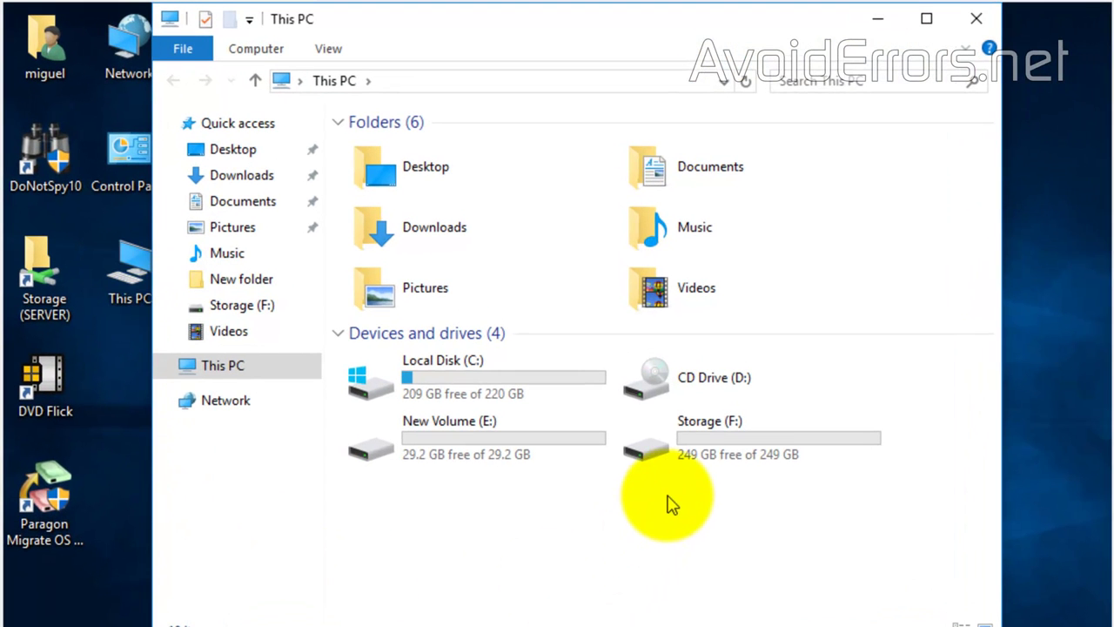
double_click(684, 443)
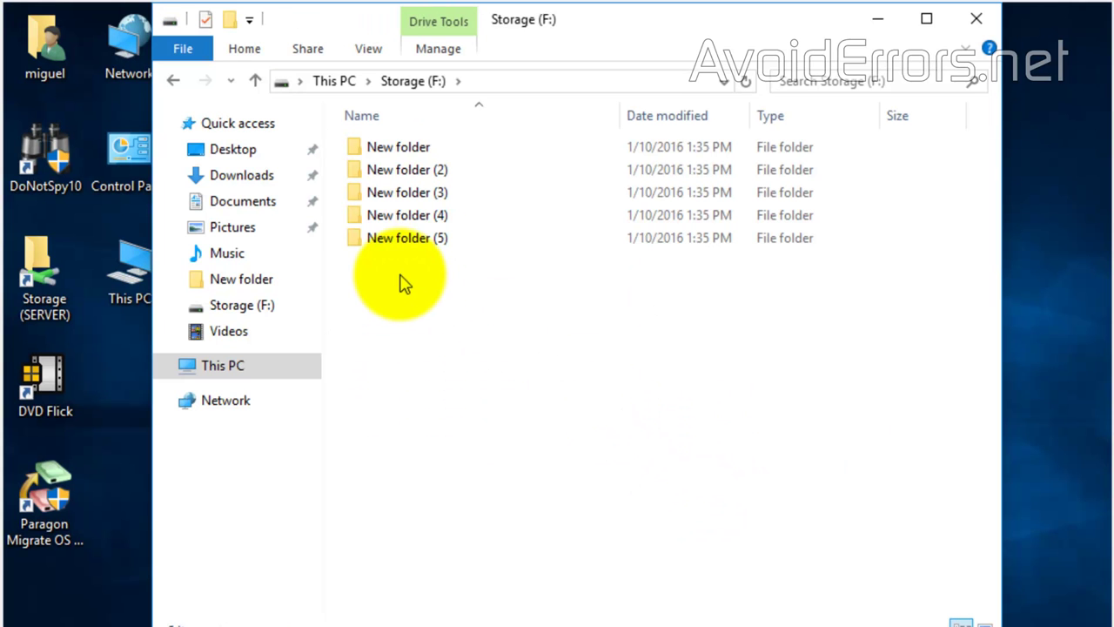
click(174, 80)
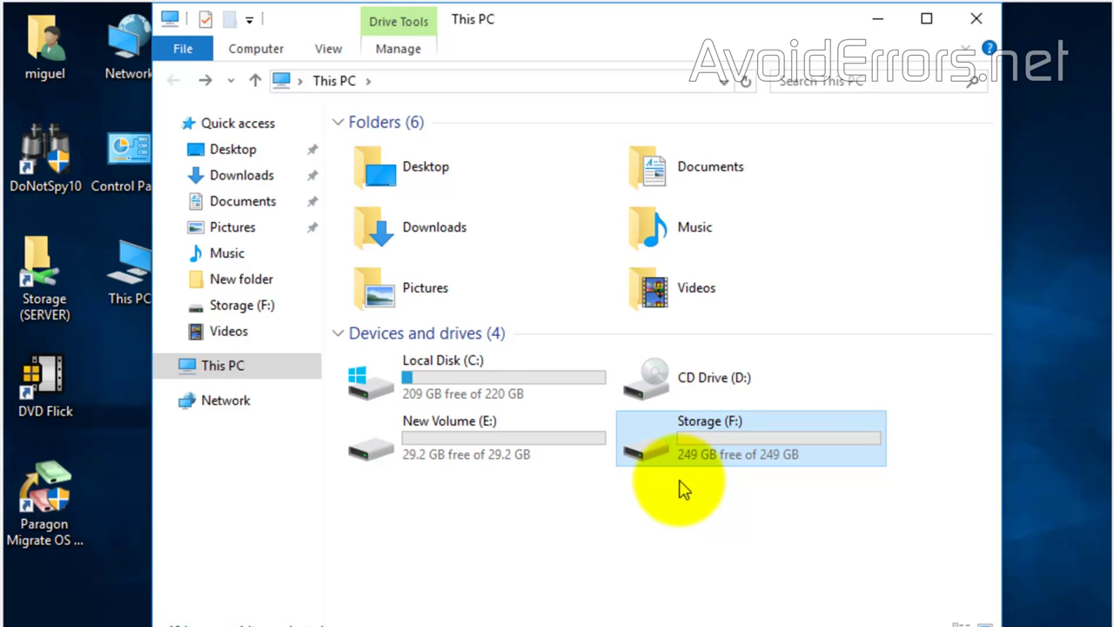
click(977, 19)
Open Computer Management's Disk Management maximized and select the Storage (F:) partition on Disk 1.
right_click(128, 291)
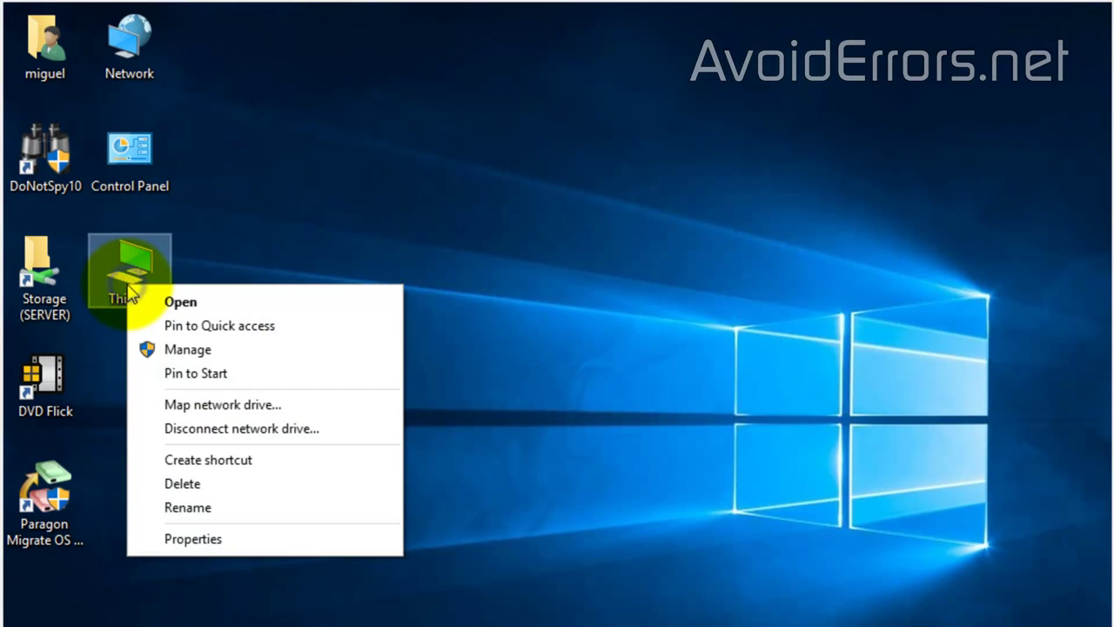
click(142, 350)
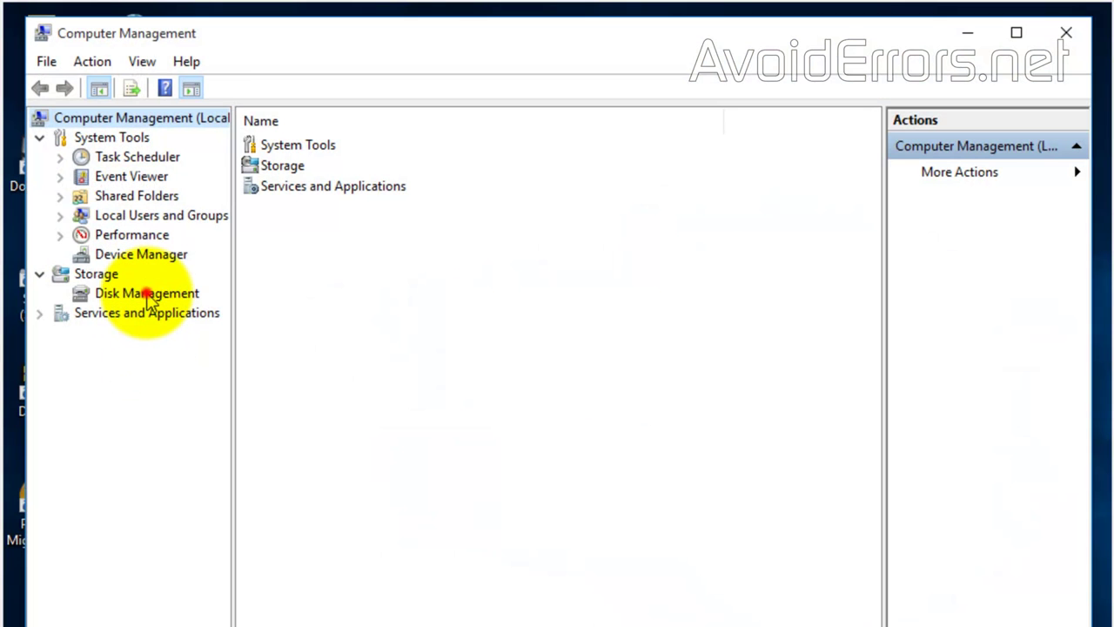
click(148, 296)
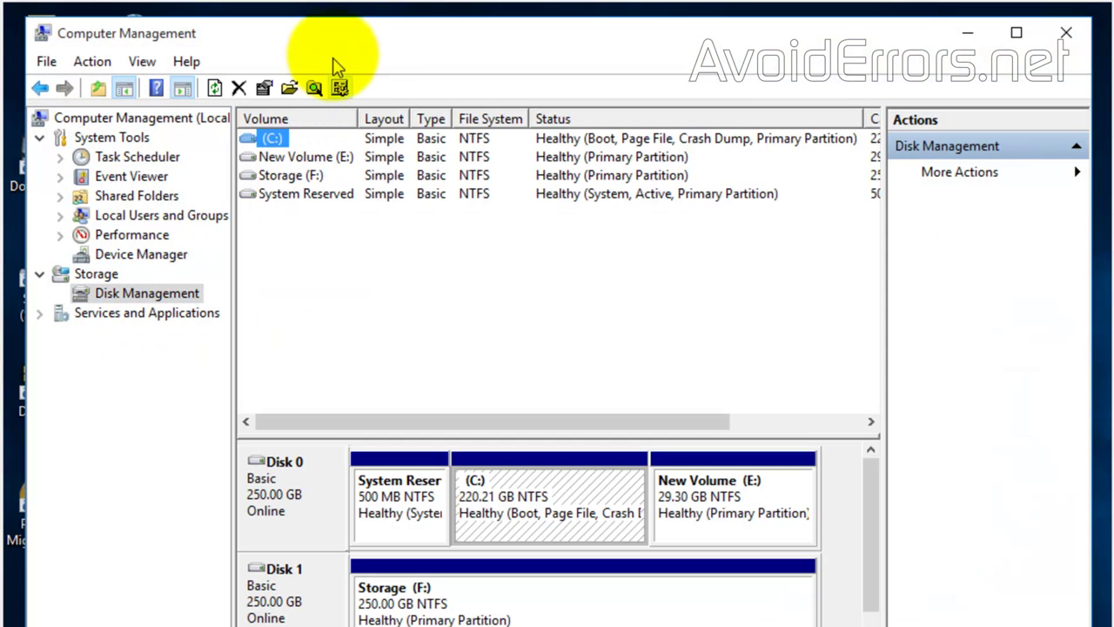
double_click(304, 29)
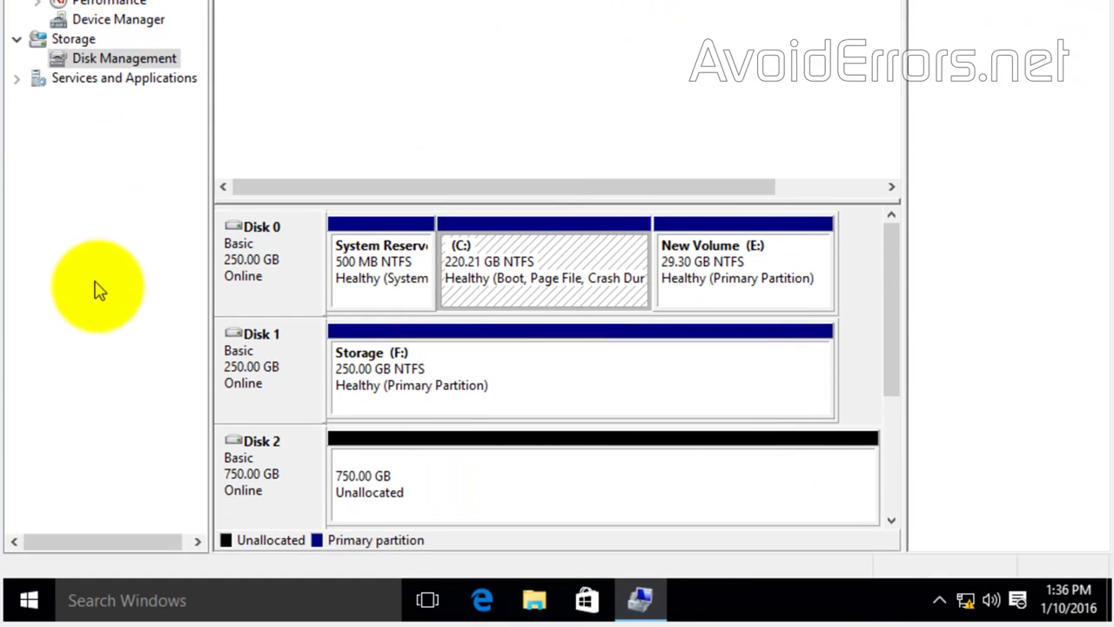
drag(894, 331, 897, 368)
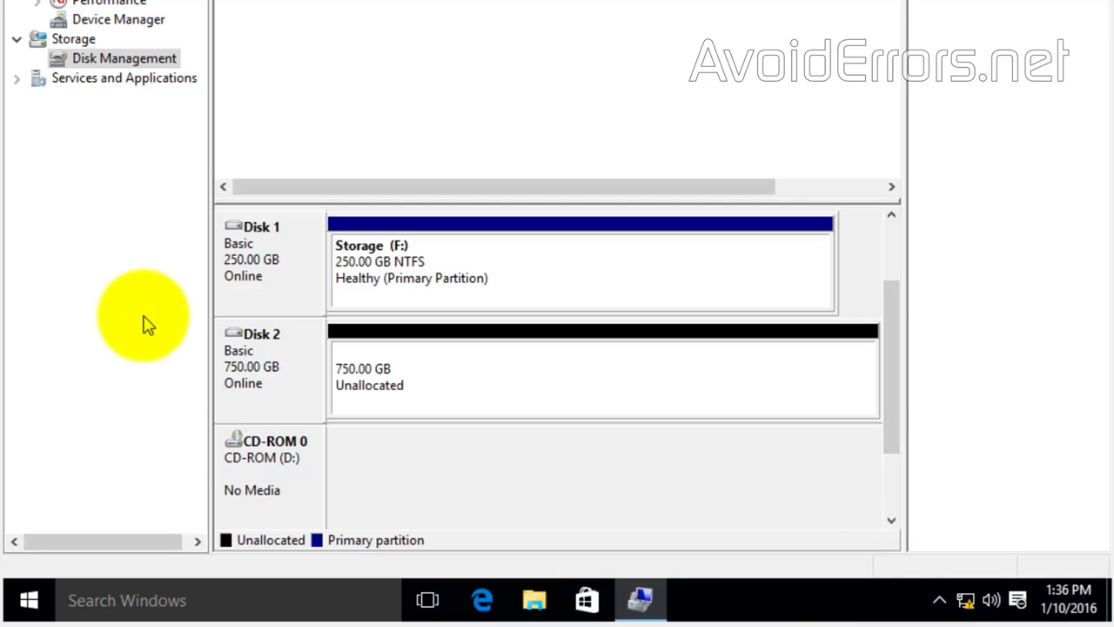
click(377, 303)
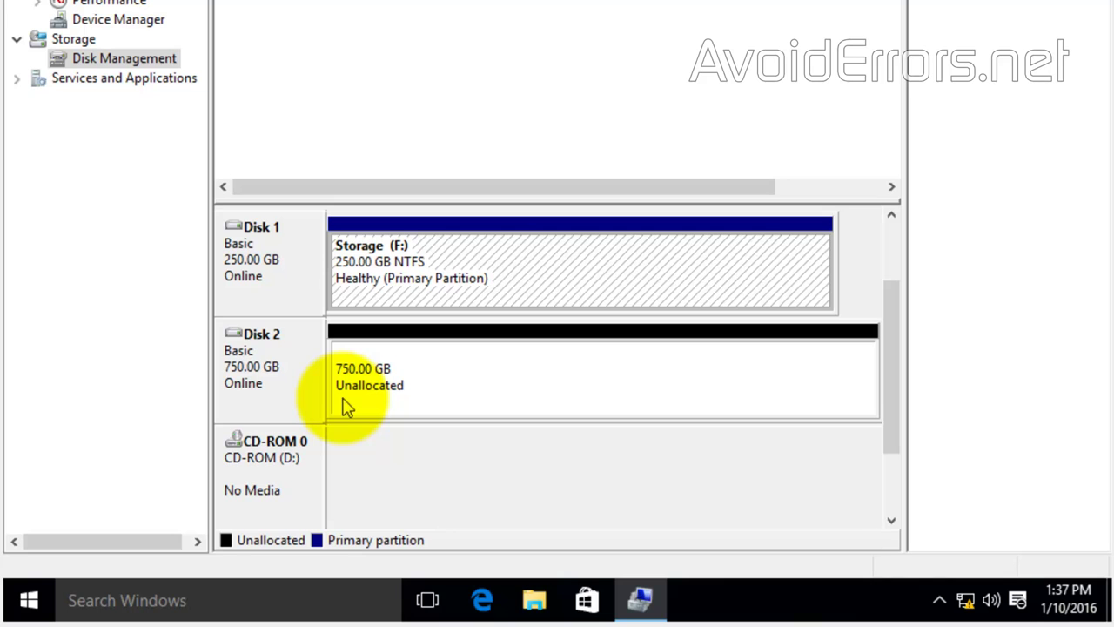
Extend Storage (F:) with all 767997 MB of Disk 2 through the Extend Volume wizard.
right_click(489, 226)
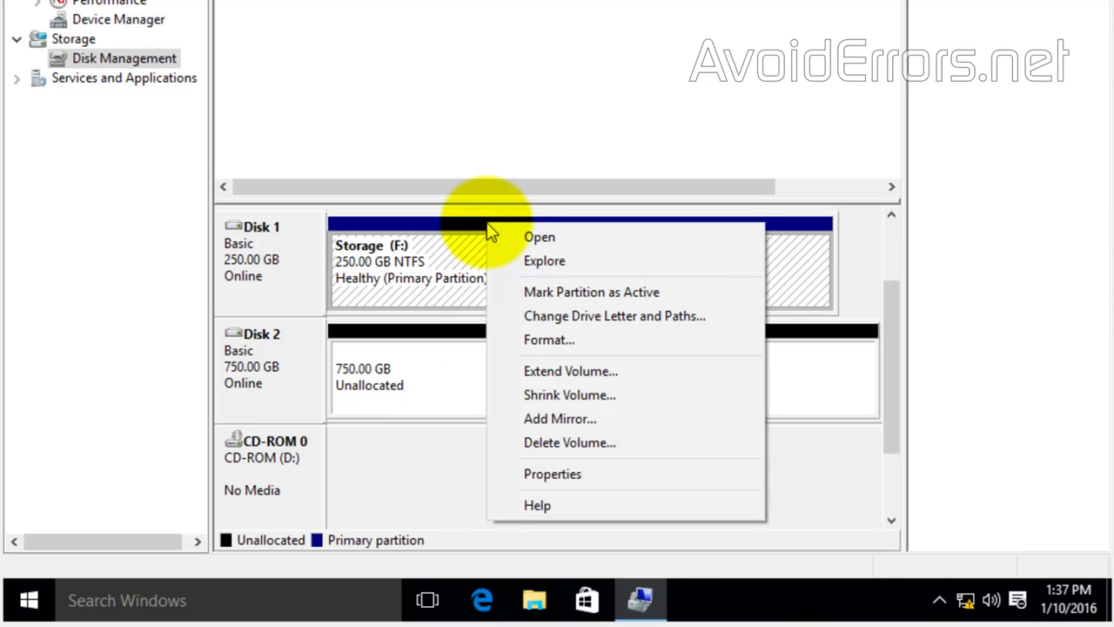
click(493, 379)
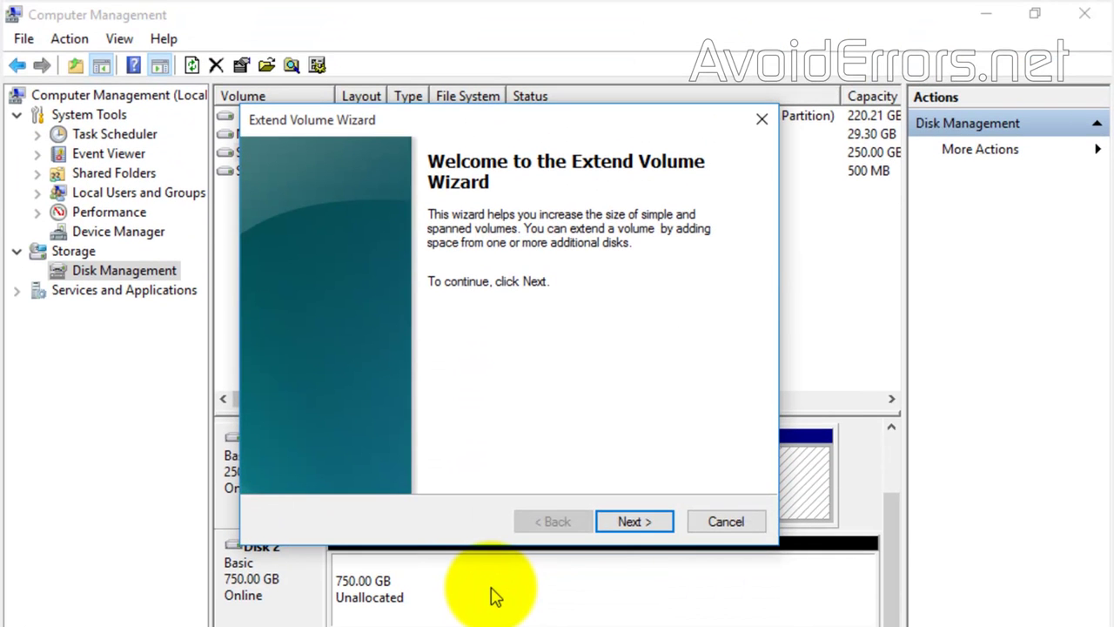
click(653, 522)
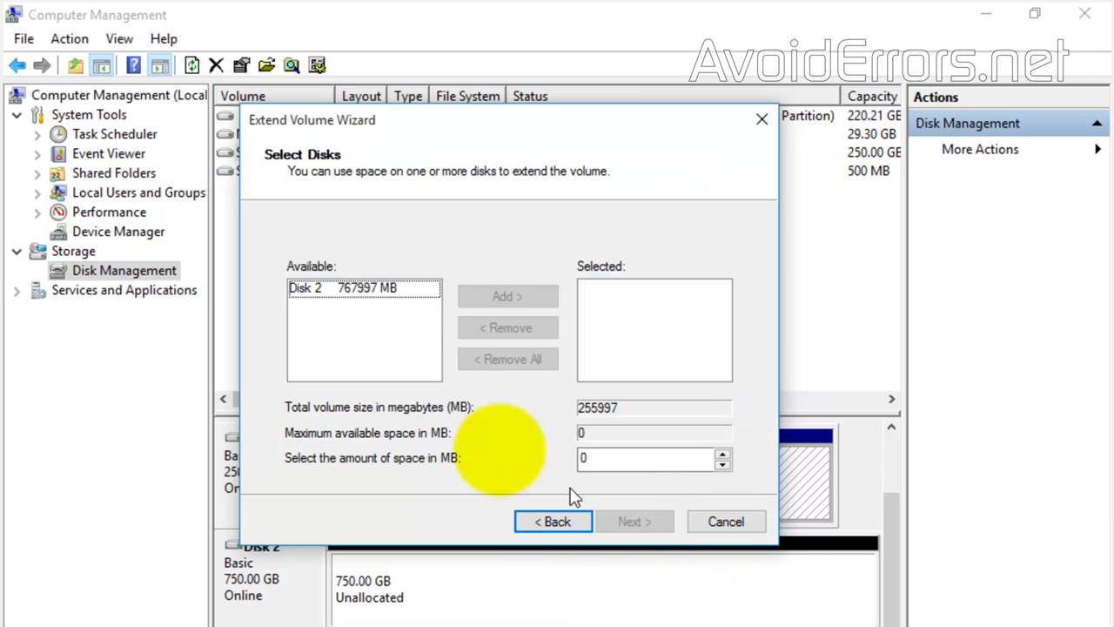
click(338, 291)
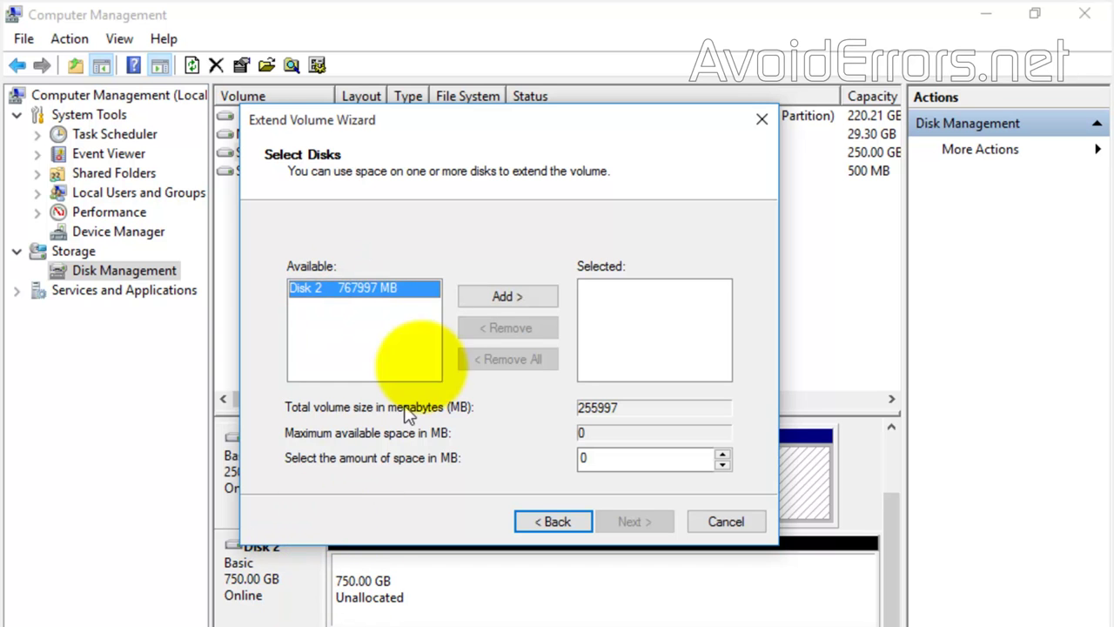
drag(468, 135, 471, 118)
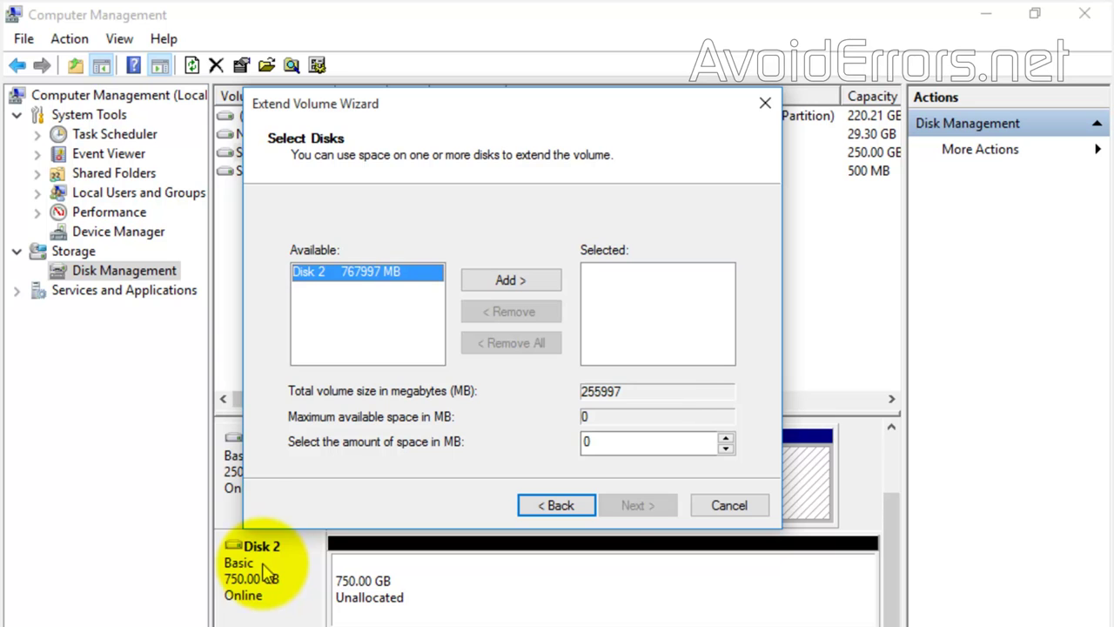
click(531, 282)
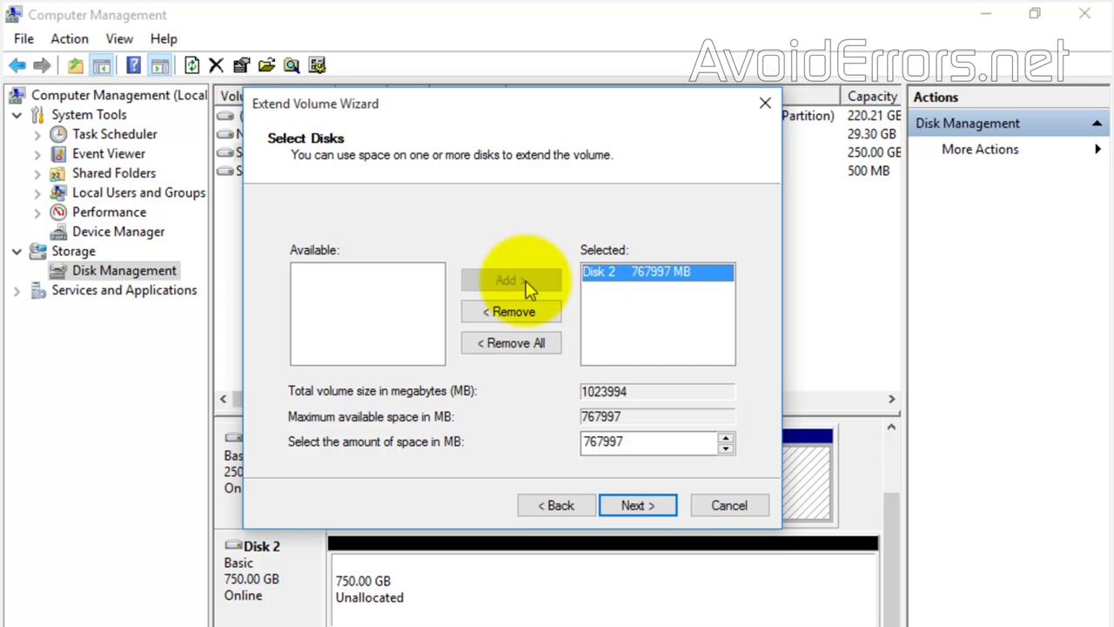
click(620, 512)
click(620, 508)
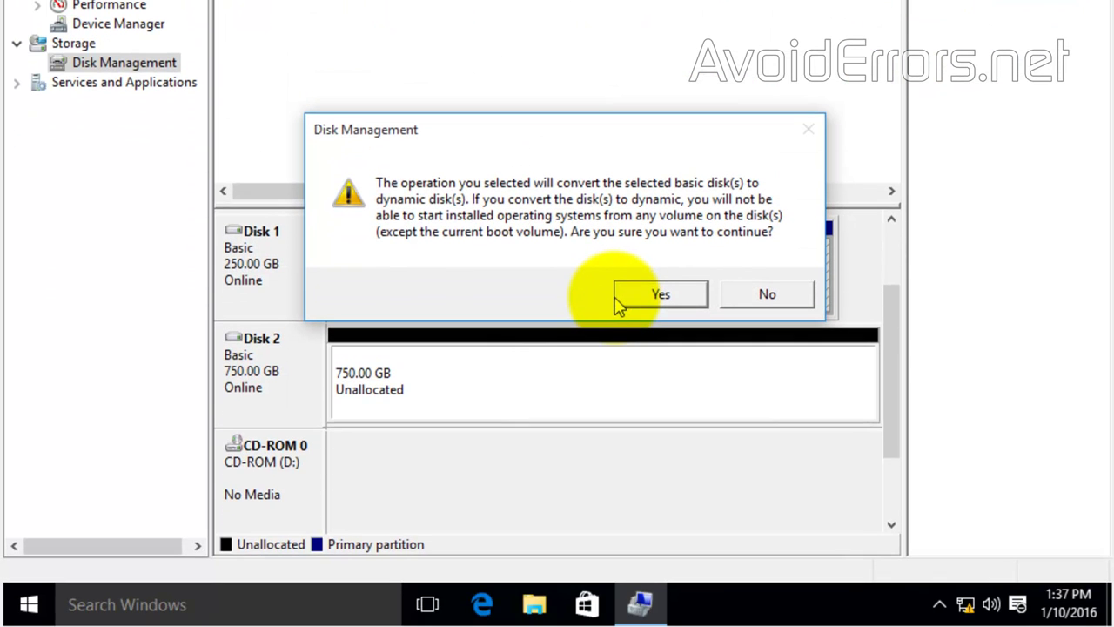
Accept converting both disks to dynamic, then minimize Computer Management.
click(627, 294)
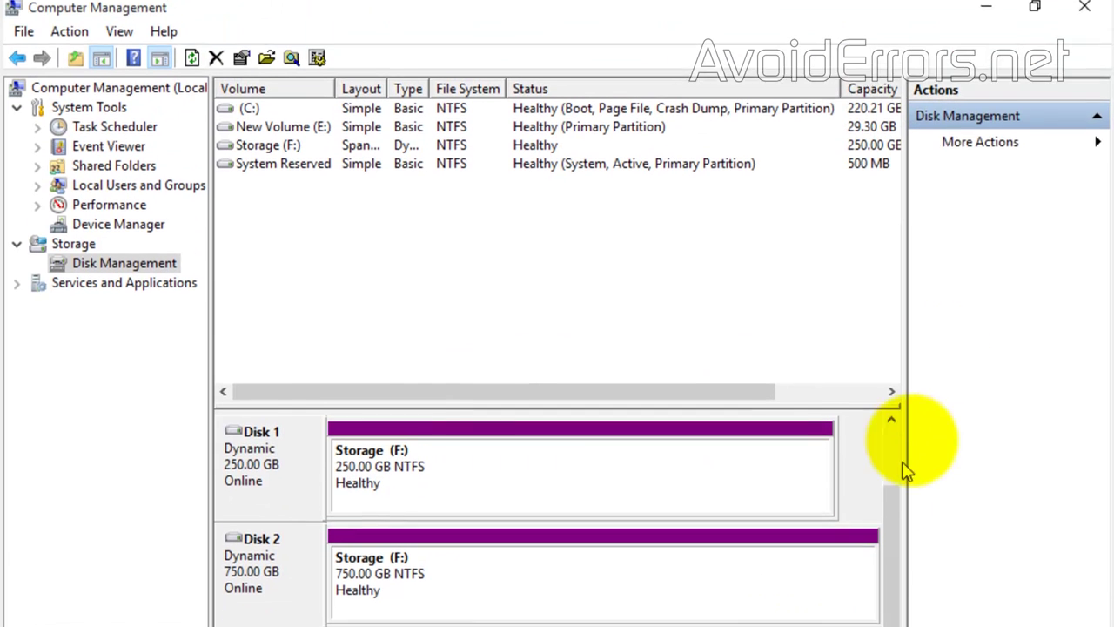
click(984, 13)
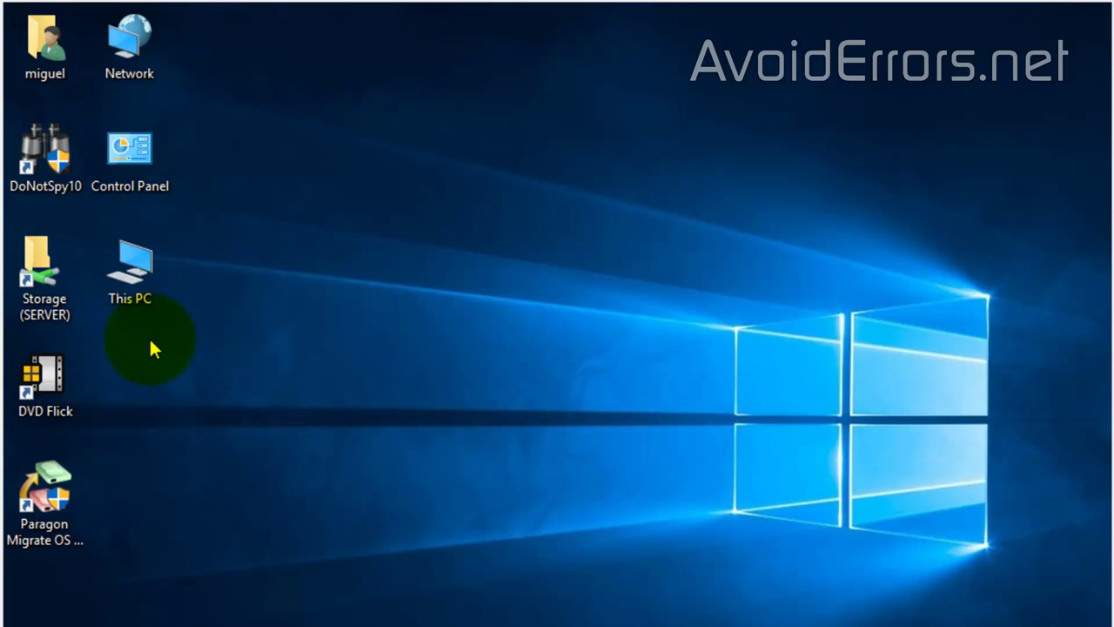
Open This PC and the Storage (F:) drive to confirm its five folders are intact.
double_click(132, 293)
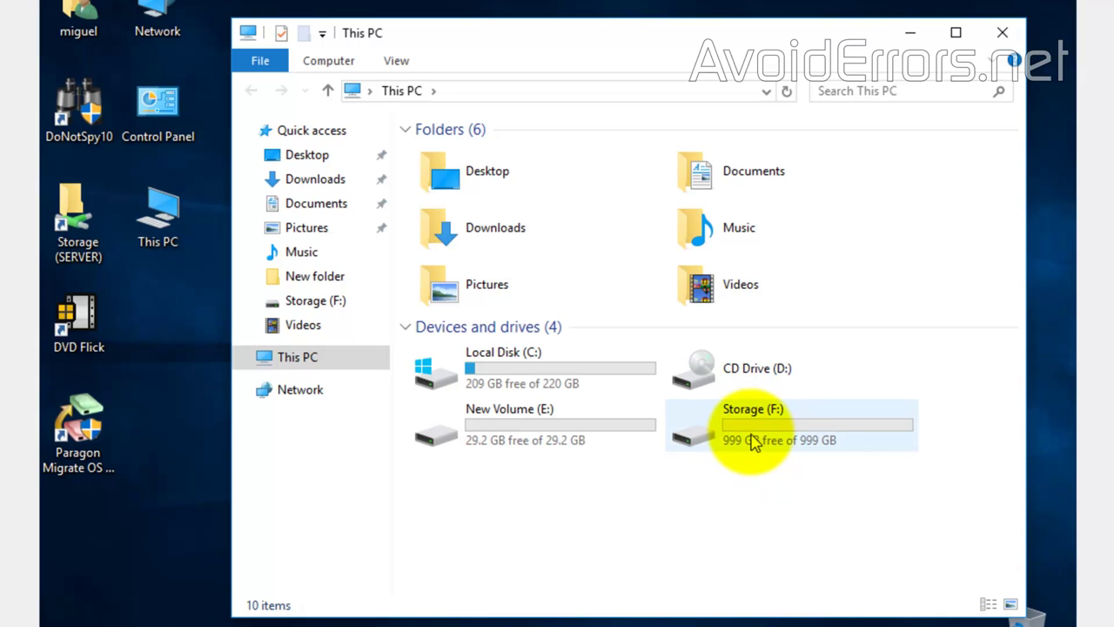
right_click(758, 435)
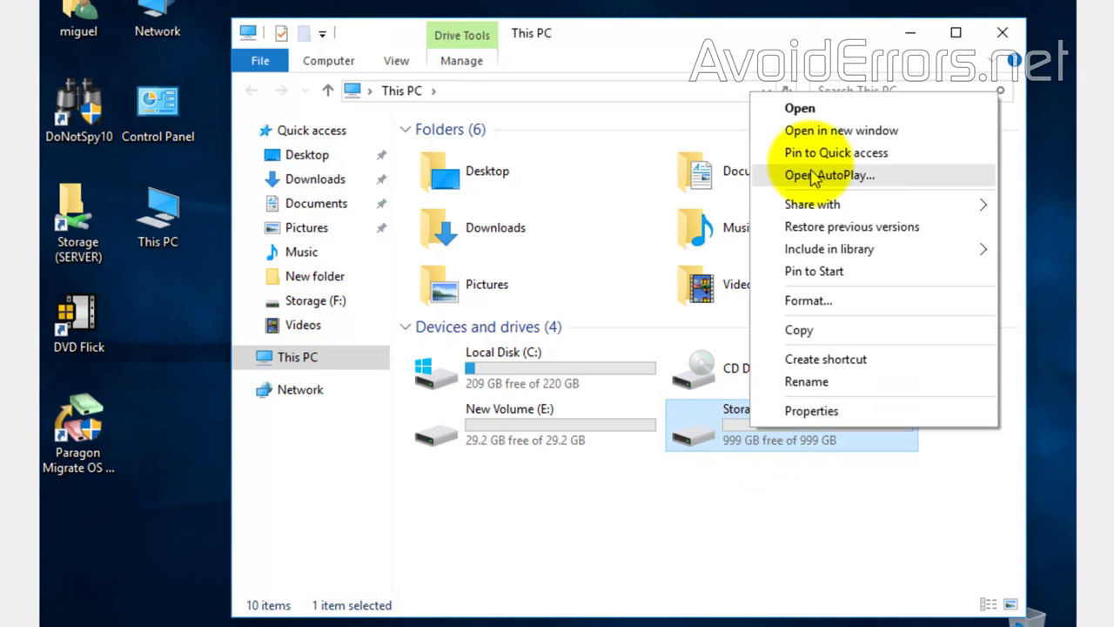
click(805, 111)
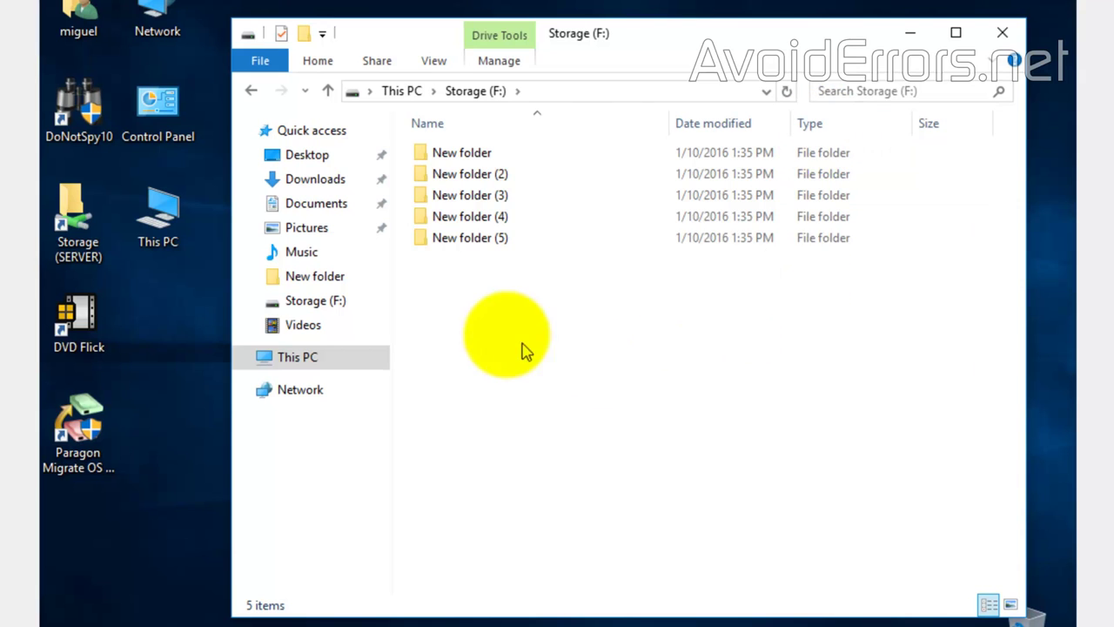
drag(460, 301, 506, 153)
click(522, 279)
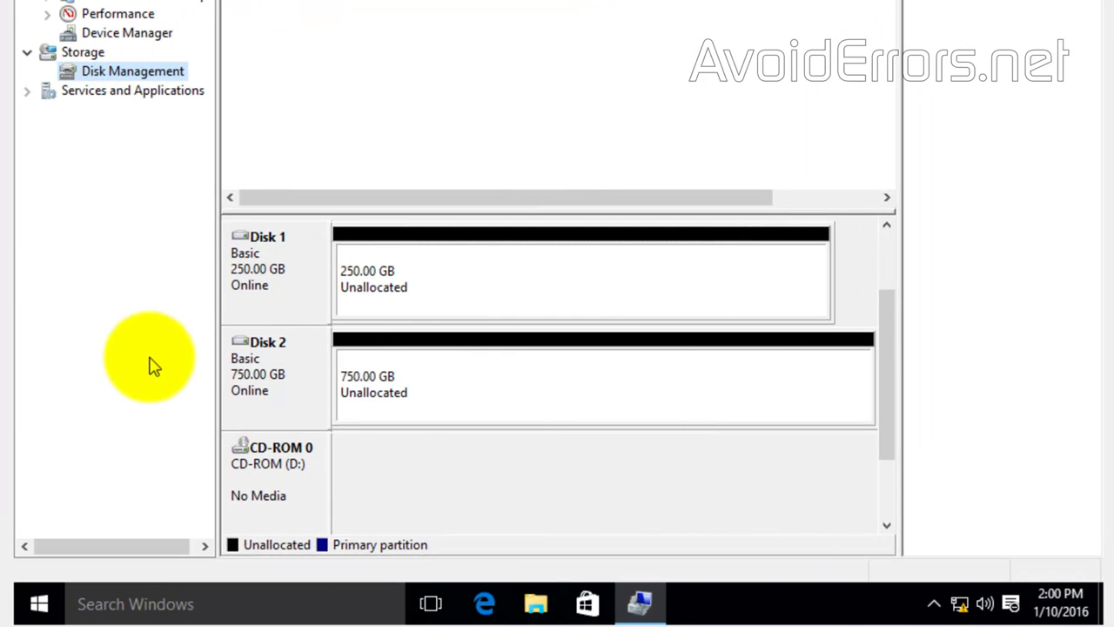
Bring up the context menu for Disk 2's 750 GB unallocated space.
click(481, 342)
right_click(482, 342)
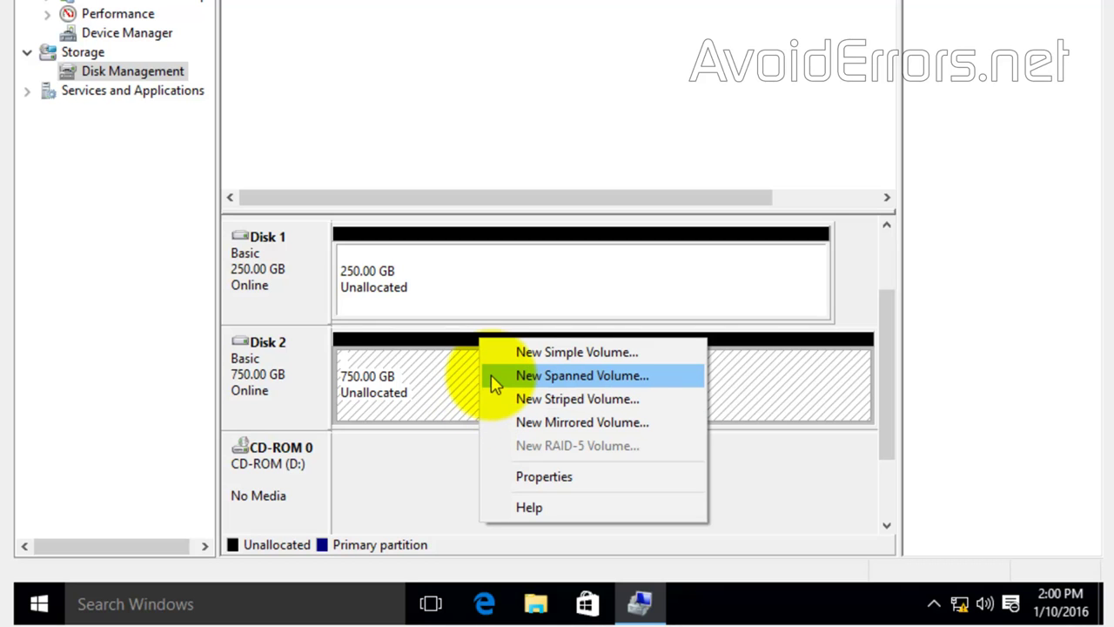
Create a 1023994 MB spanned volume from Disks 1 and 2 as F:, quick-formatted NTFS.
click(494, 383)
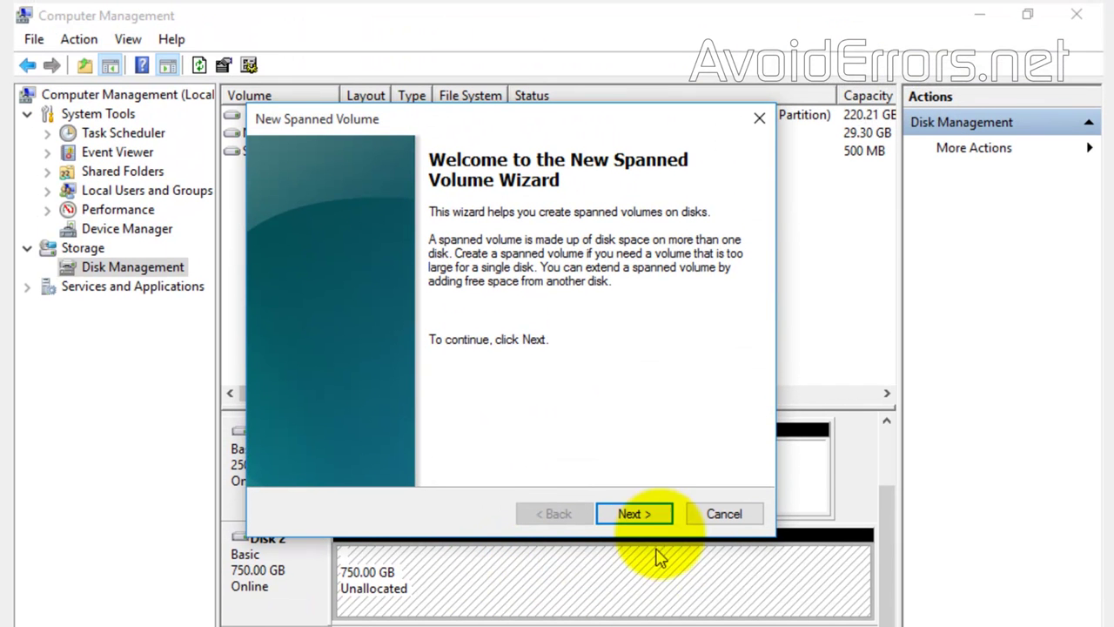
click(666, 518)
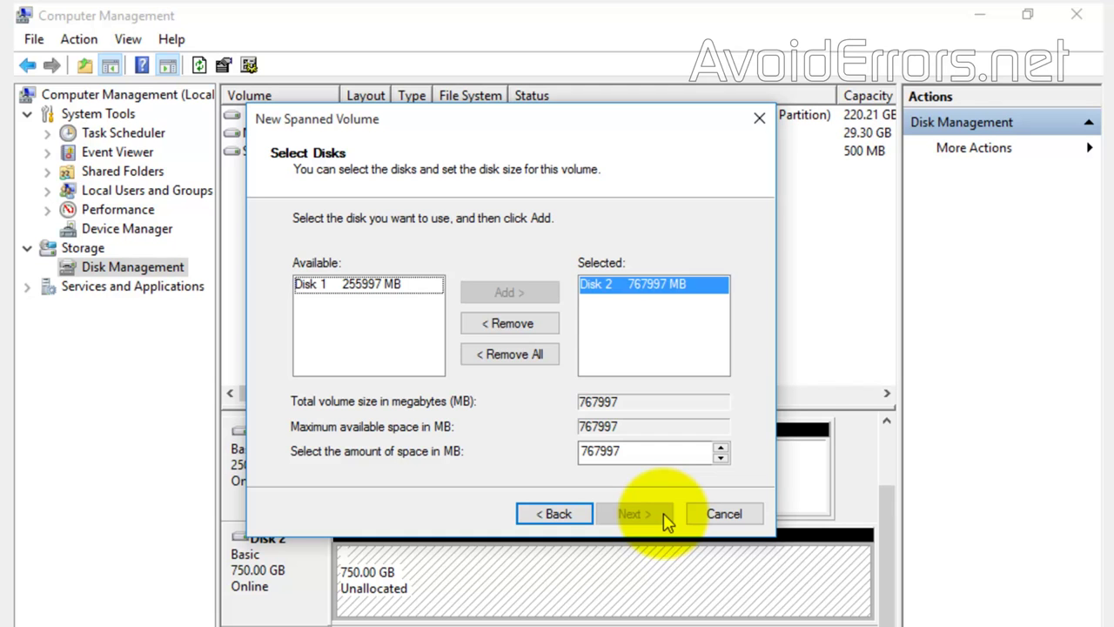
click(372, 287)
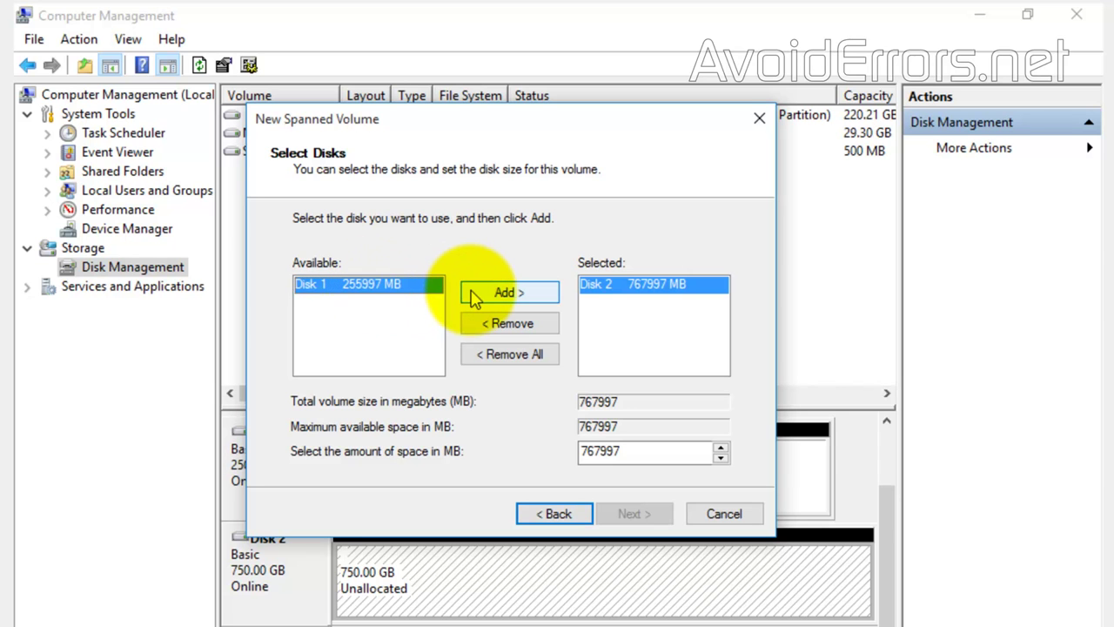
click(475, 294)
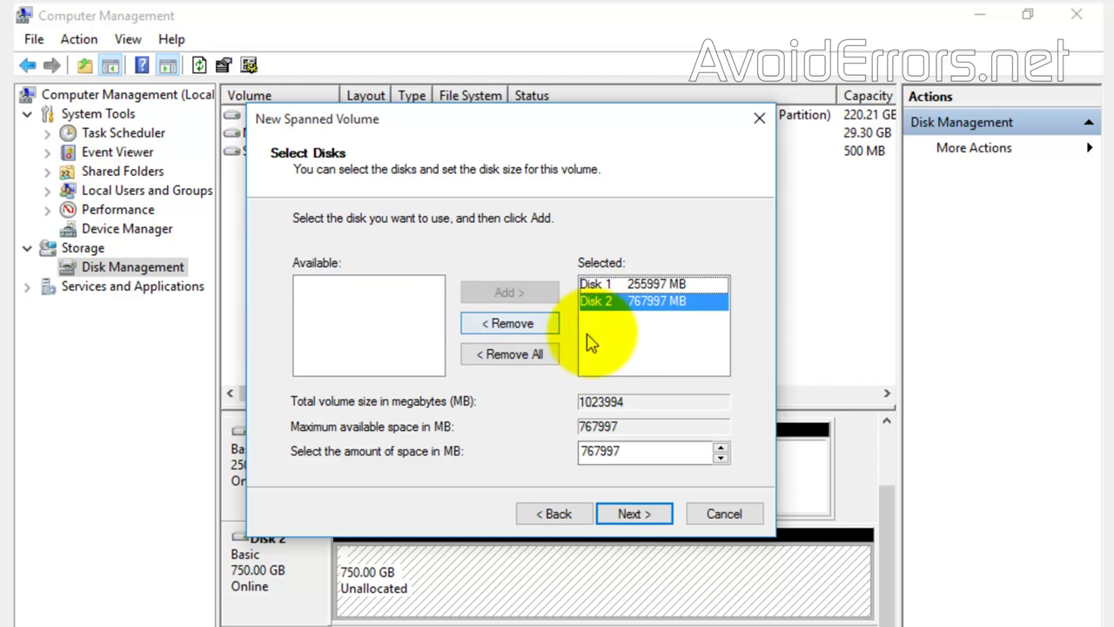
click(633, 514)
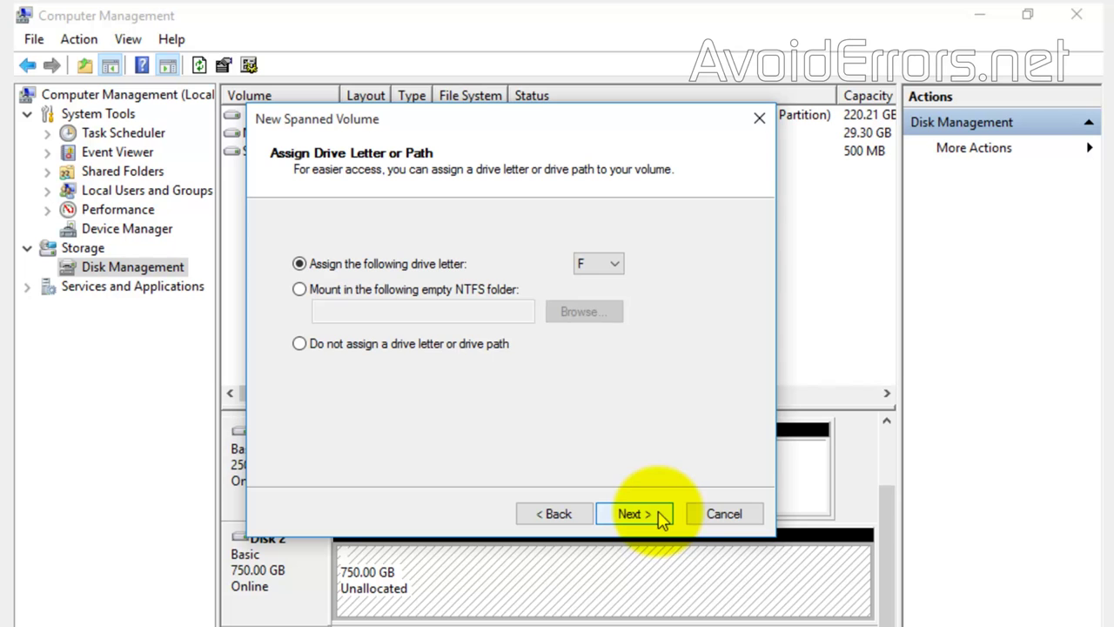
click(613, 264)
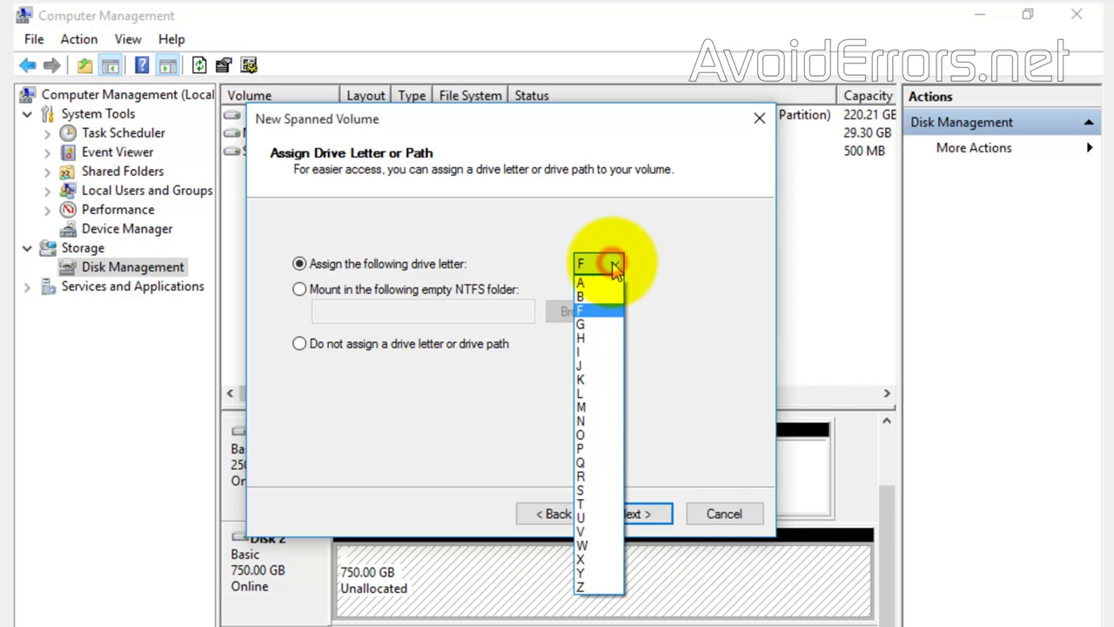
click(614, 266)
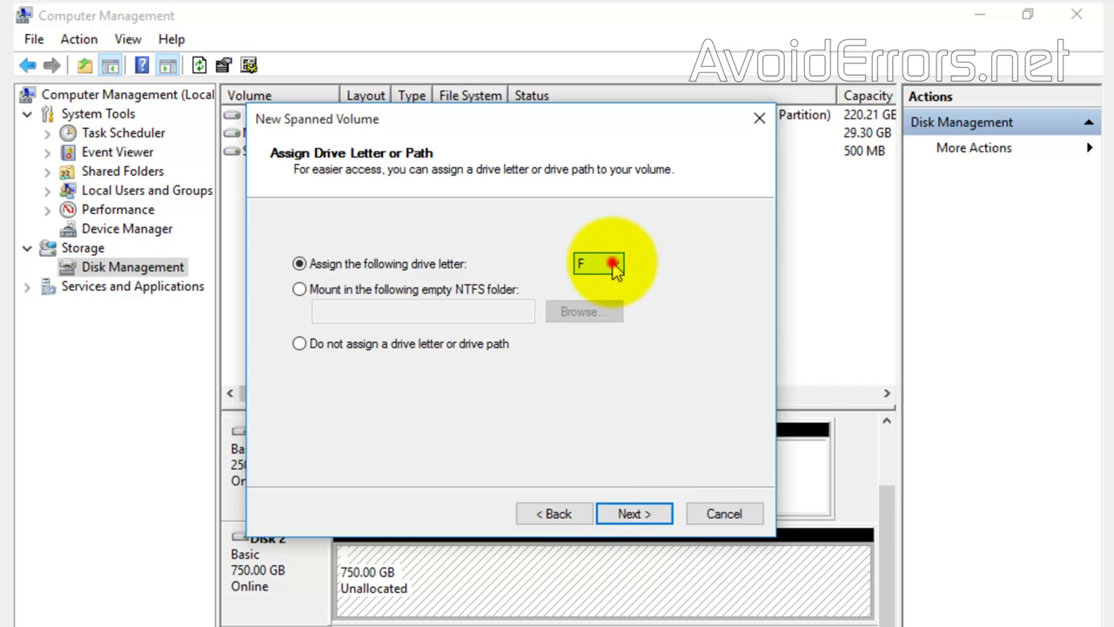
click(653, 516)
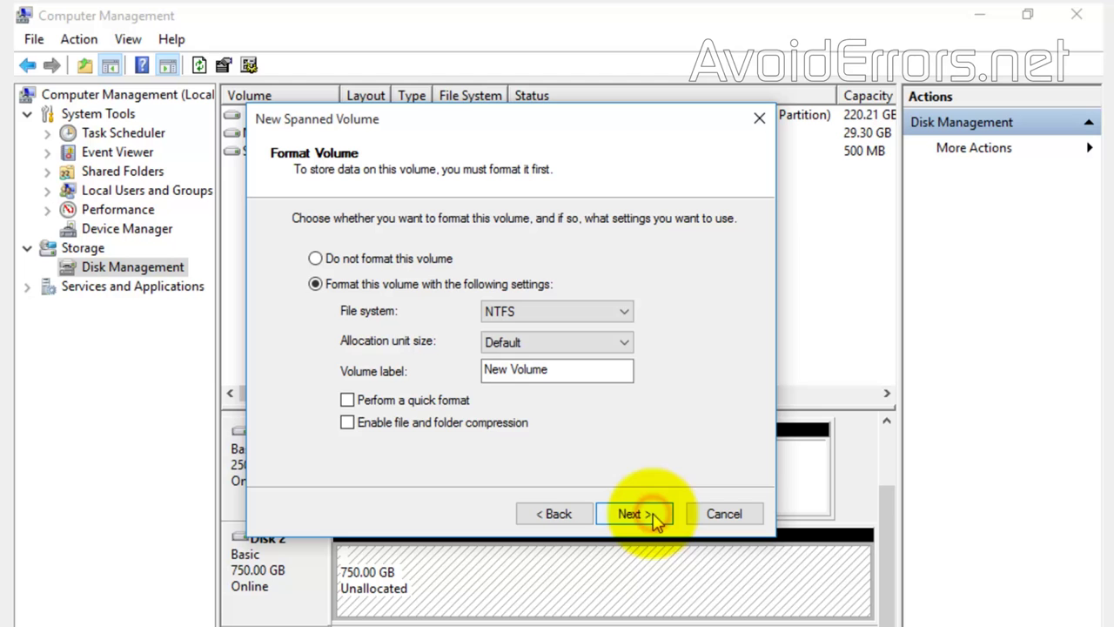
click(347, 401)
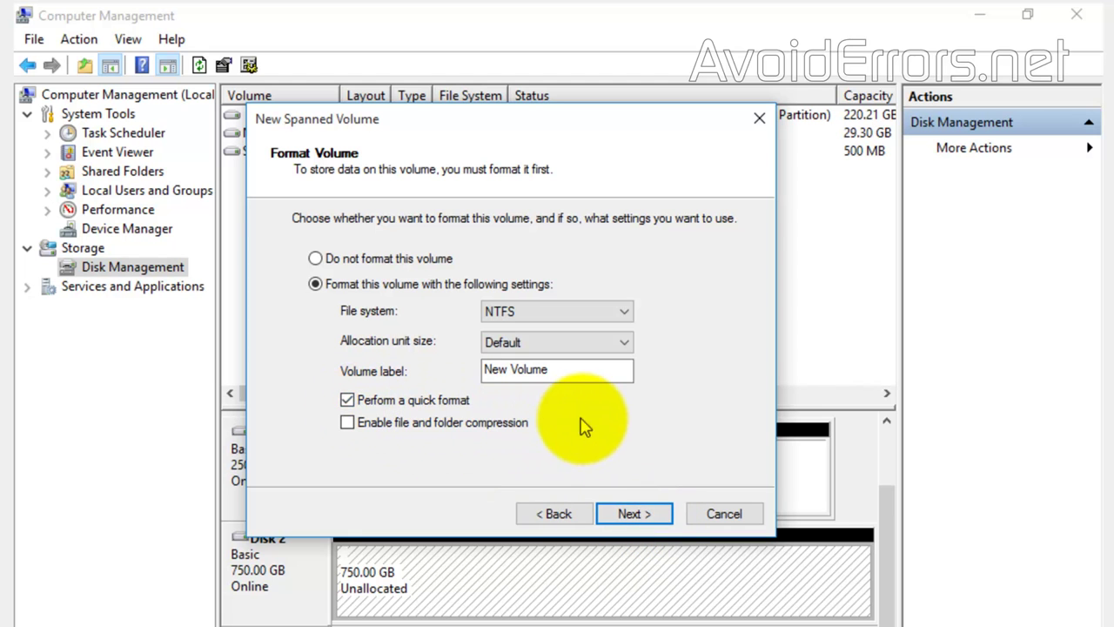
click(633, 513)
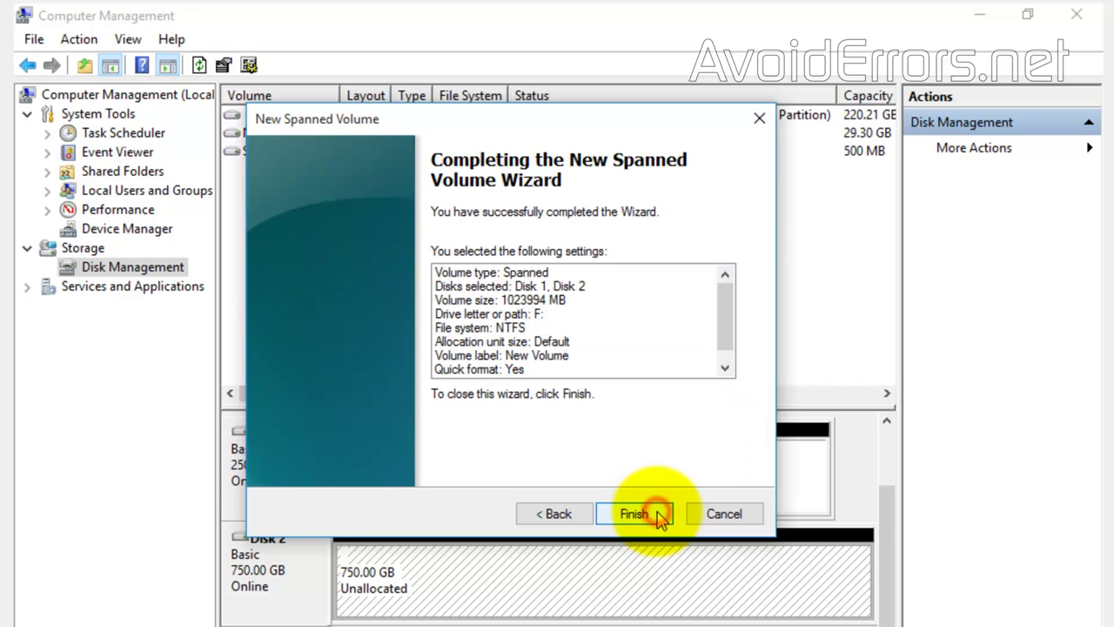
click(657, 515)
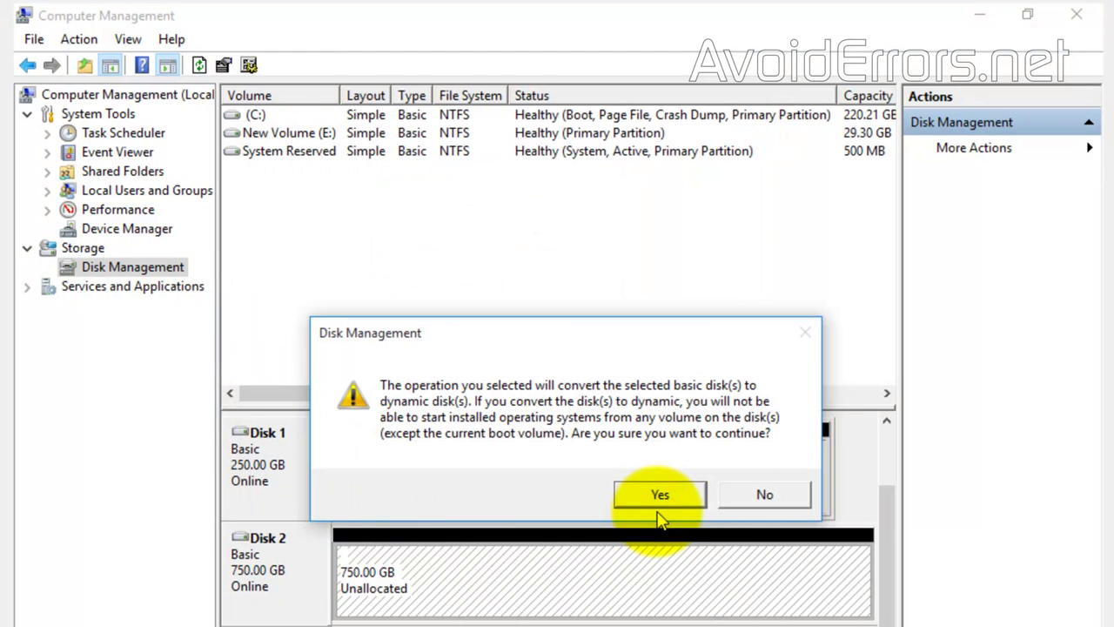
Approve the dynamic-disk conversion so New Volume (F:) formats as healthy NTFS across both disks.
click(688, 502)
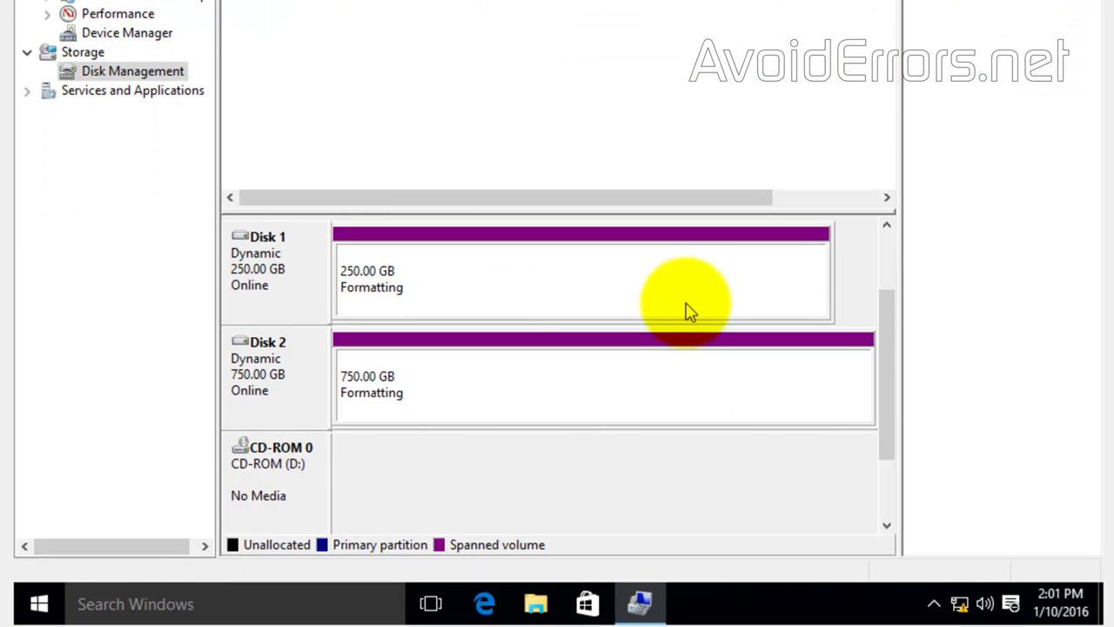
click(427, 283)
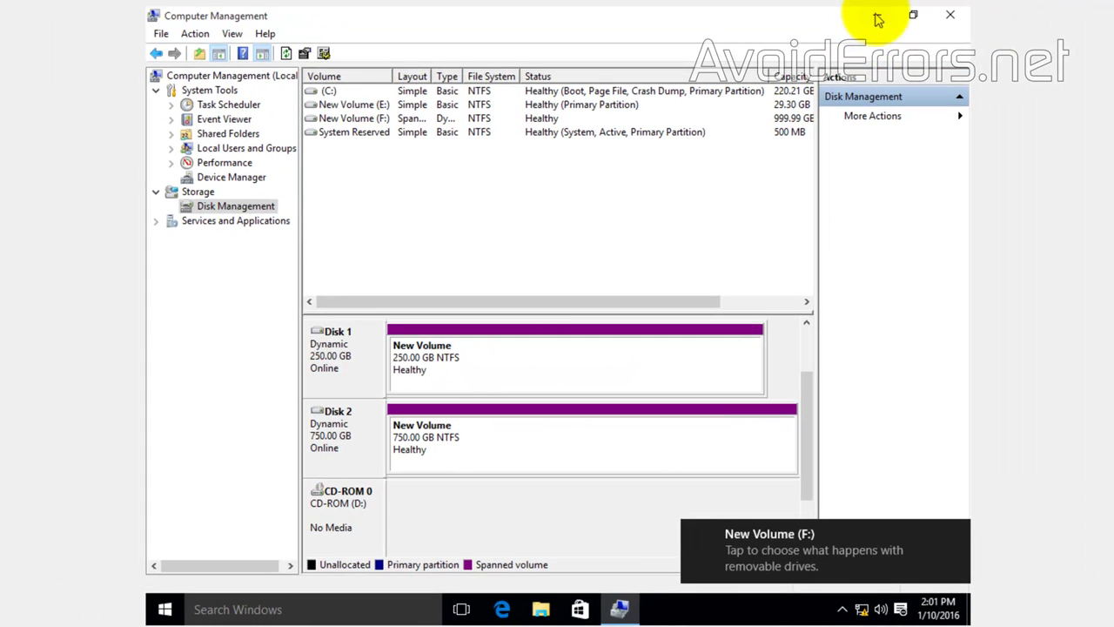
Minimize Computer Management and open This PC to see New Volume (F:) at 999 GB.
click(862, 19)
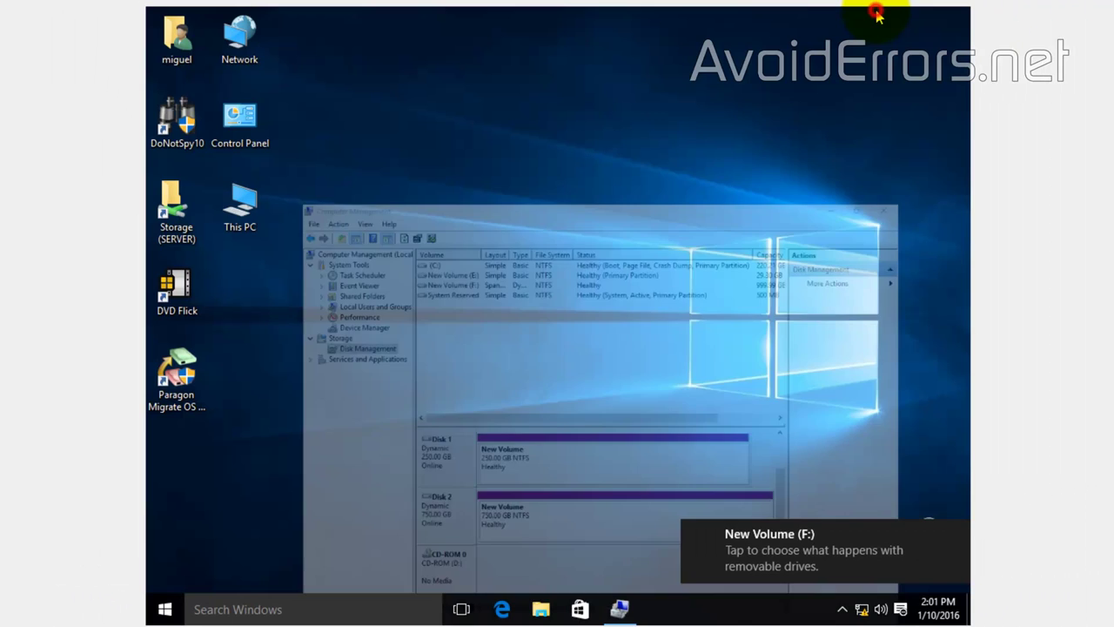
click(253, 211)
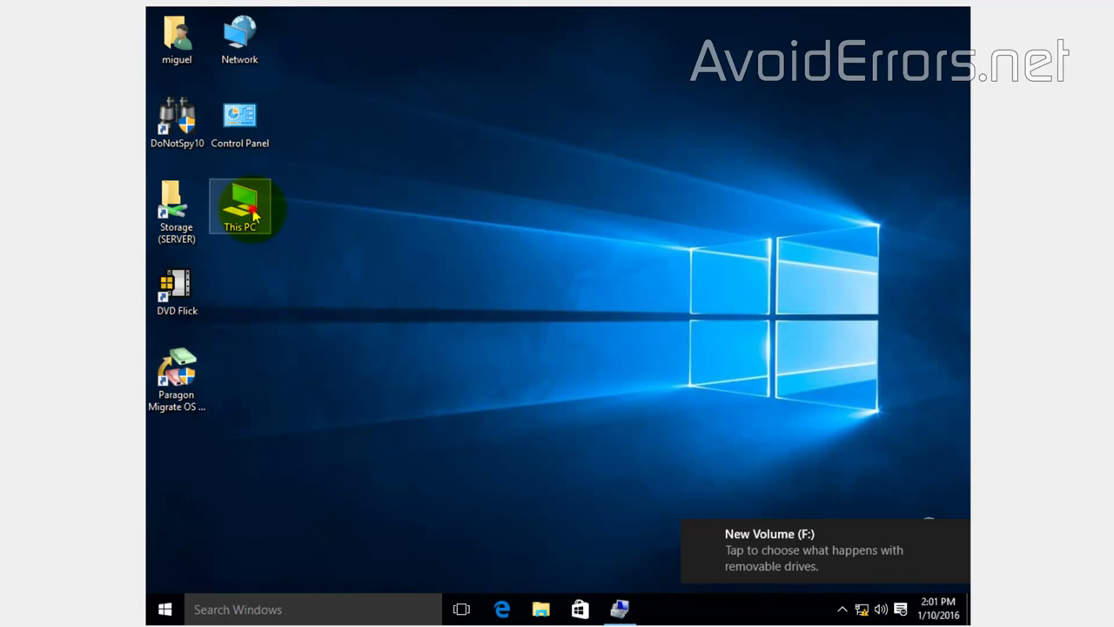
double_click(253, 212)
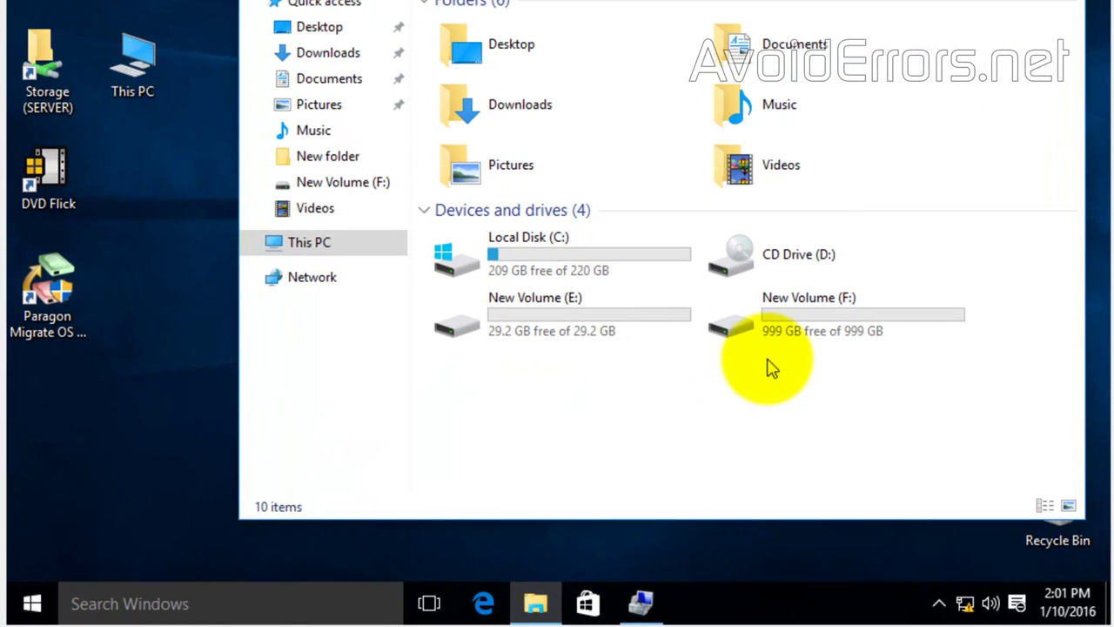